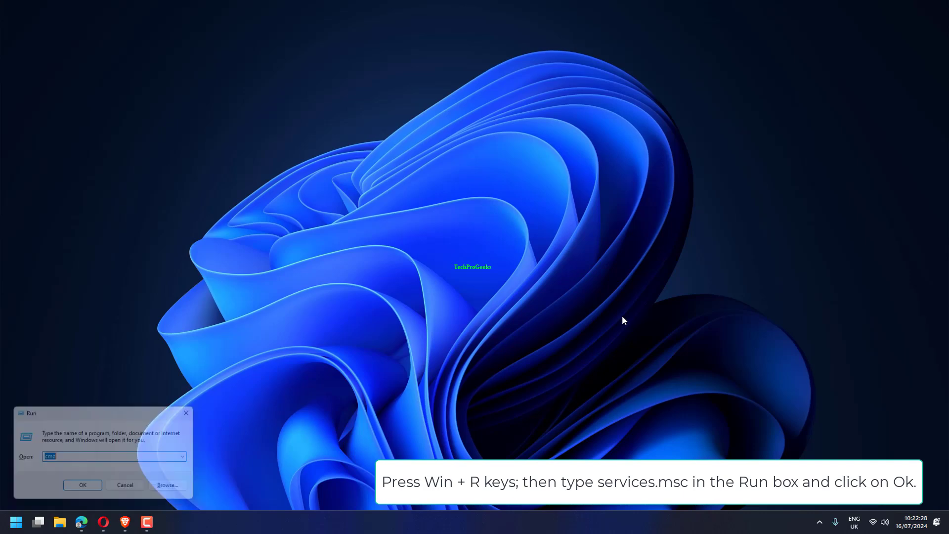
# - Open the Services console by running services.msc
pyautogui.write('ser')
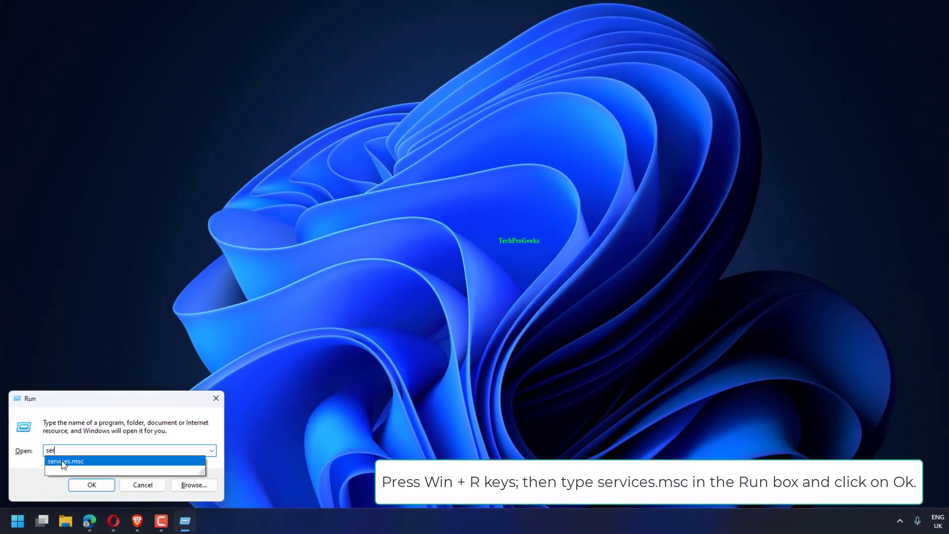
pyautogui.click(63, 462)
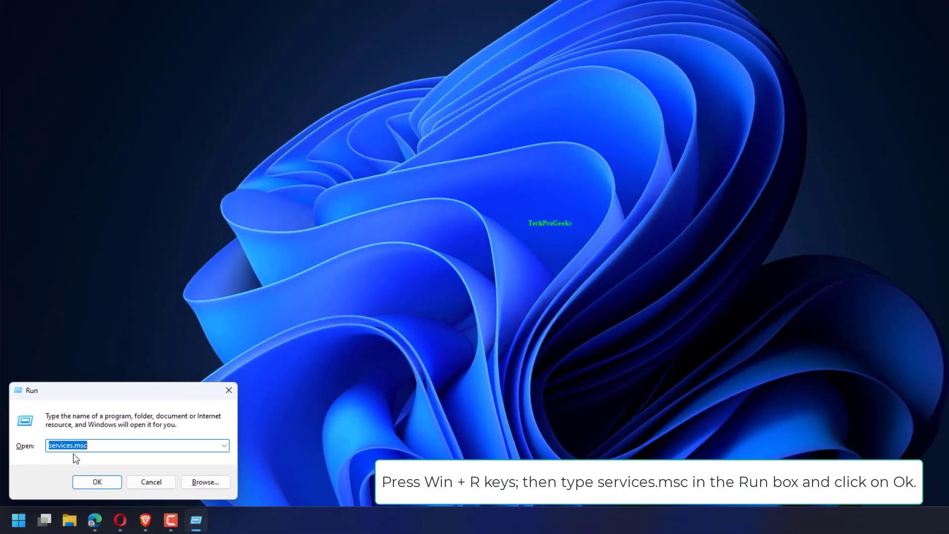
pyautogui.click(91, 484)
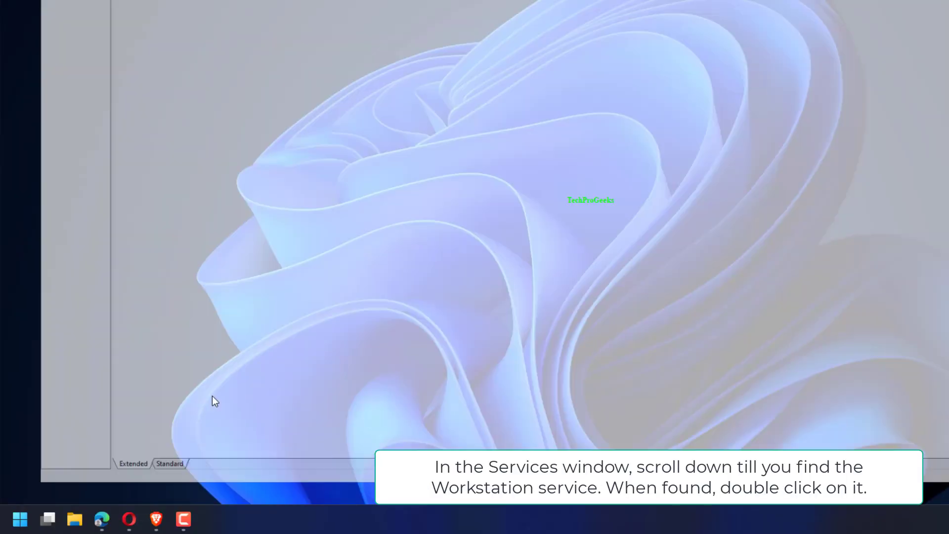
# - Find the Workstation service, set its startup type to Automatic, and confirm its properties
pyautogui.scroll(-18, 387, 380)
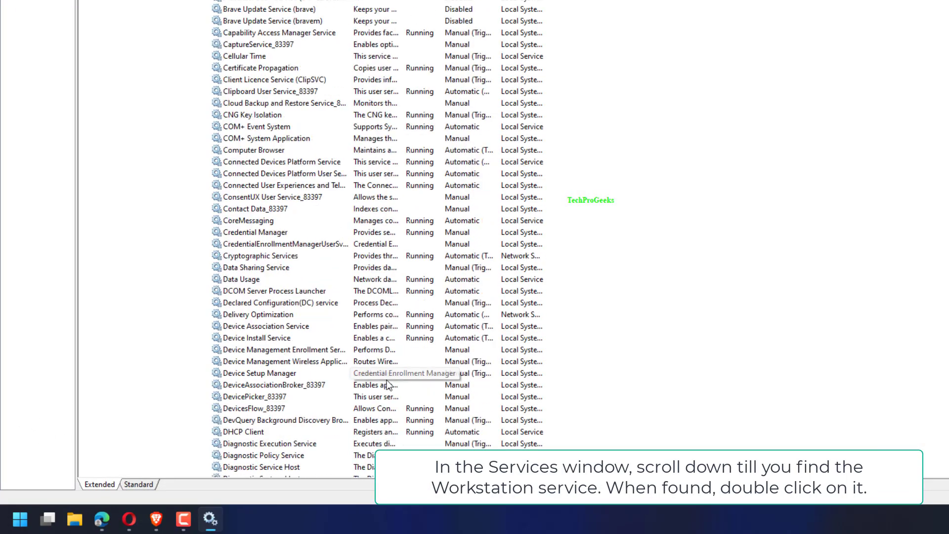
pyautogui.scroll(-14, 668, 374)
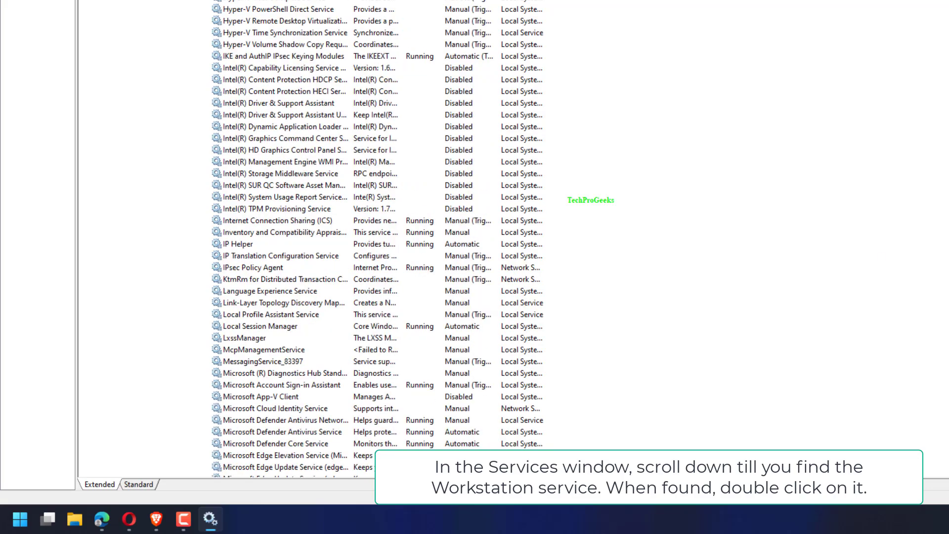
pyautogui.scroll(-20, 378, 237)
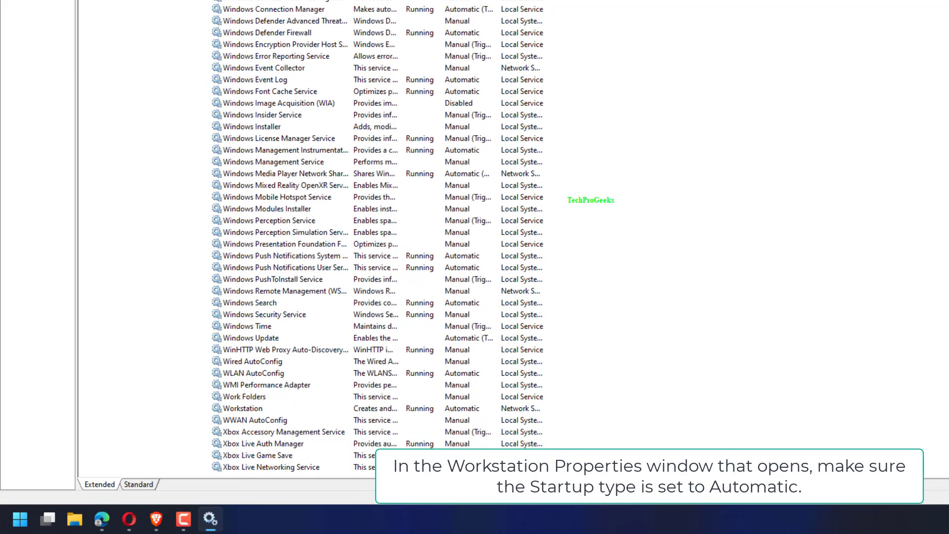
pyautogui.doubleClick(247, 409)
pyautogui.click(630, 176)
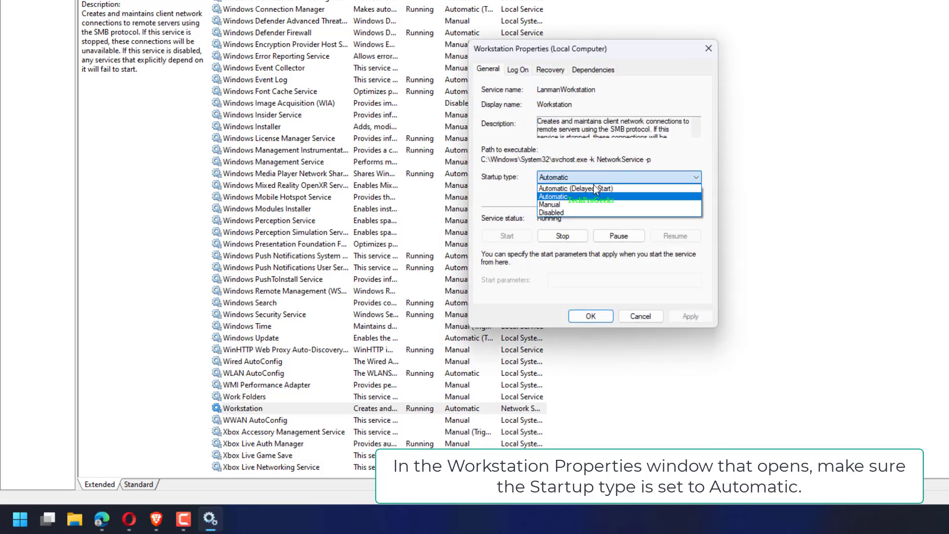
pyautogui.click(554, 198)
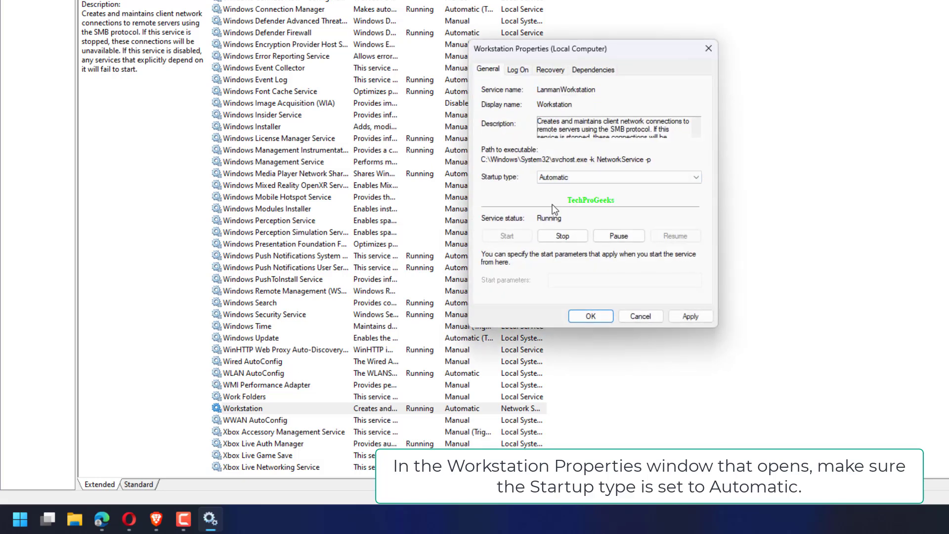
pyautogui.click(595, 316)
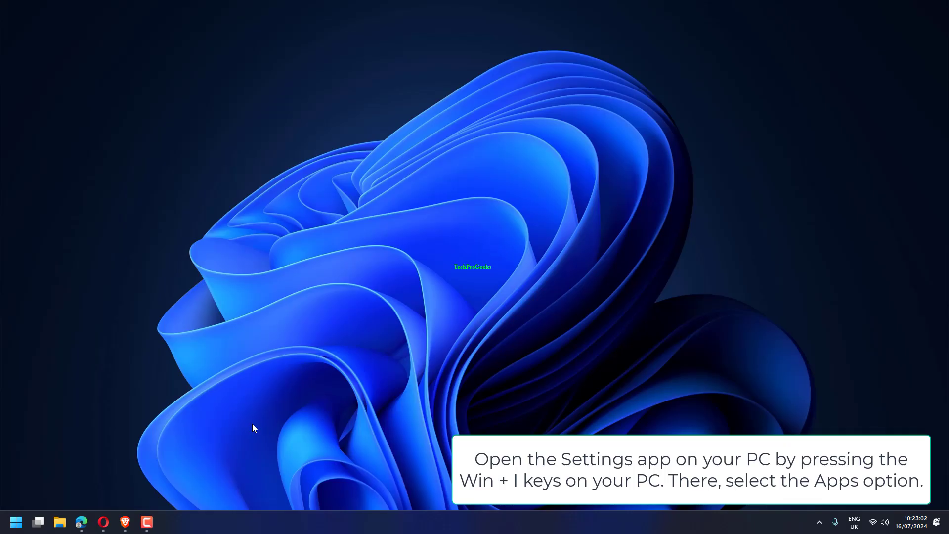
# - Look up the Uninstall option for Bandicam among the installed apps in Settings, then close Settings
pyautogui.press('super+i')
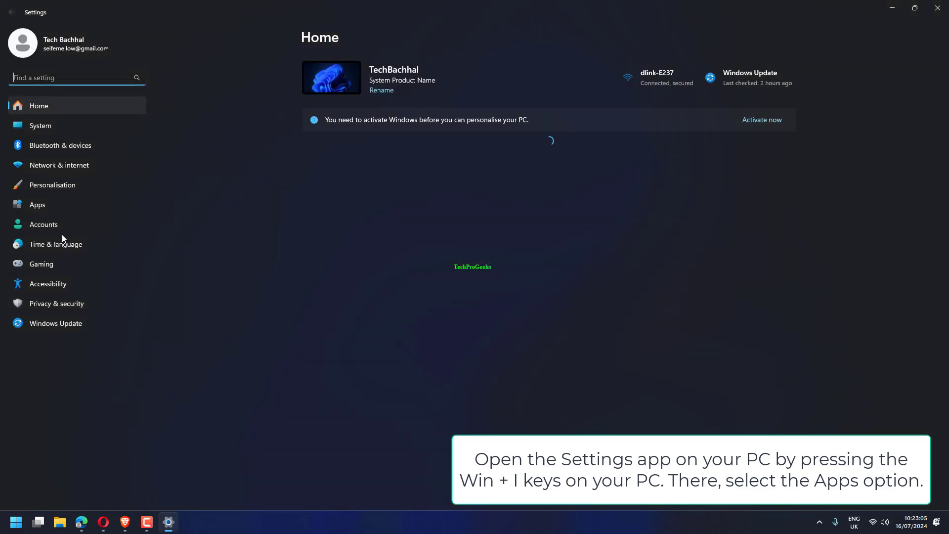
pyautogui.click(63, 208)
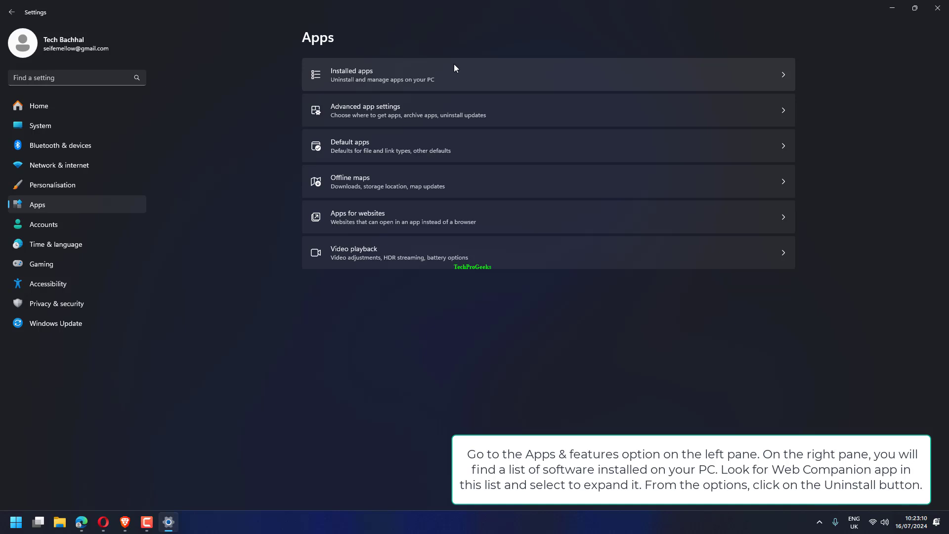
pyautogui.click(455, 65)
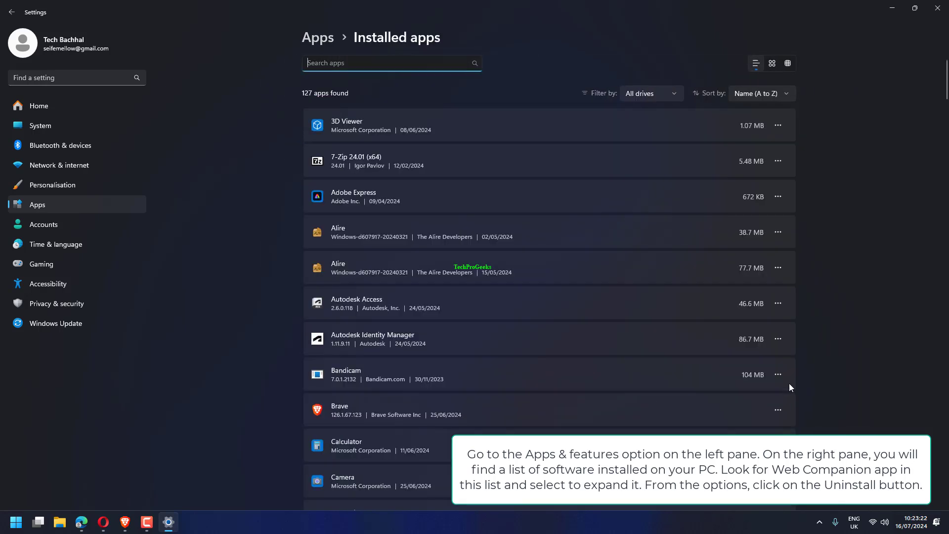
pyautogui.click(786, 377)
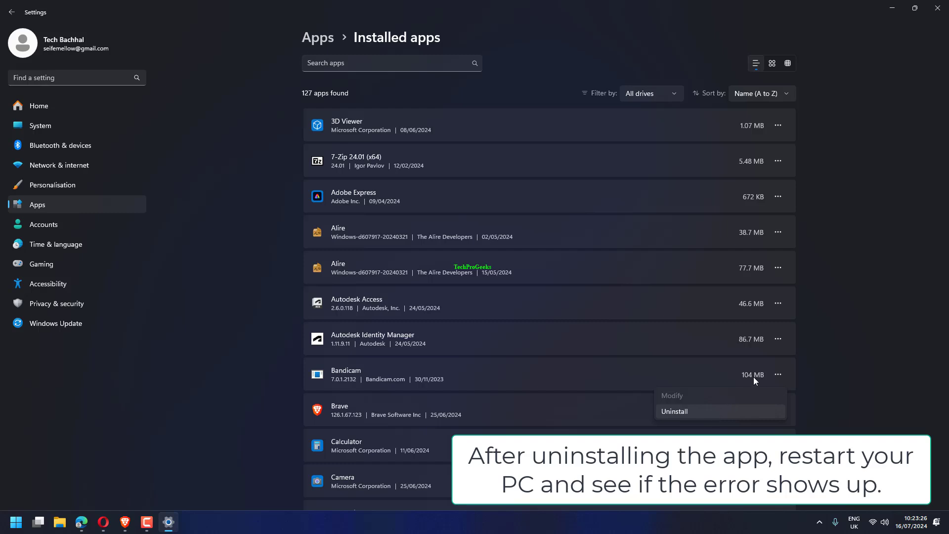
pyautogui.click(829, 286)
pyautogui.click(938, 8)
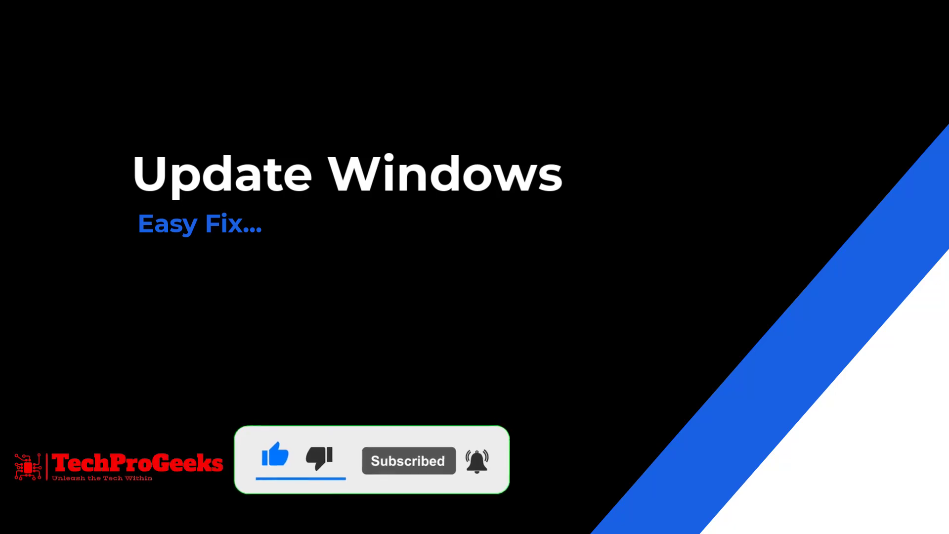
# - Open Windows Update in Settings and check for updates
pyautogui.press('super+i')
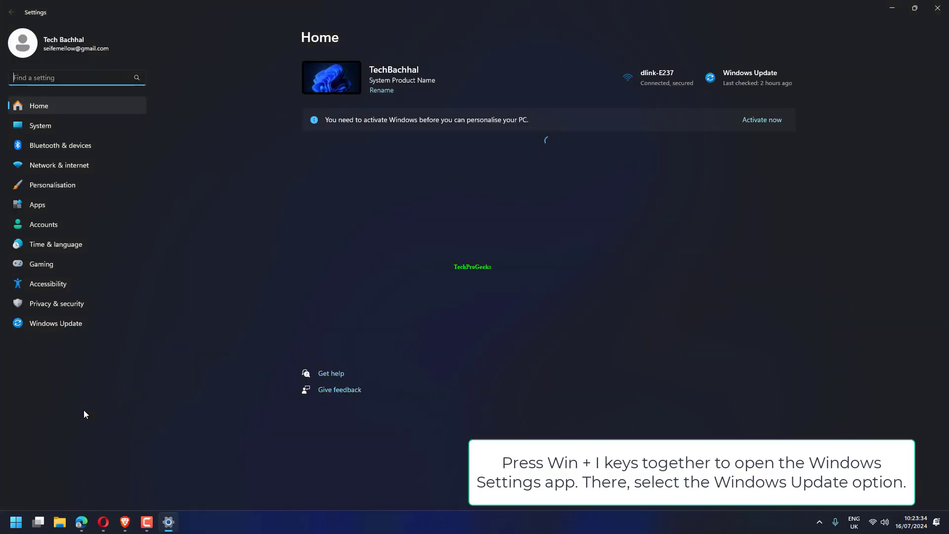
pyautogui.click(79, 324)
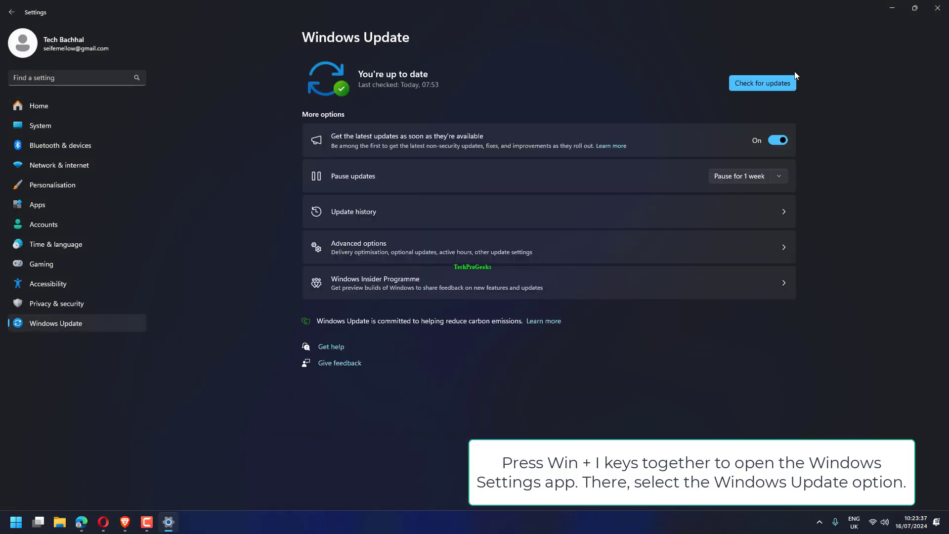
pyautogui.click(776, 82)
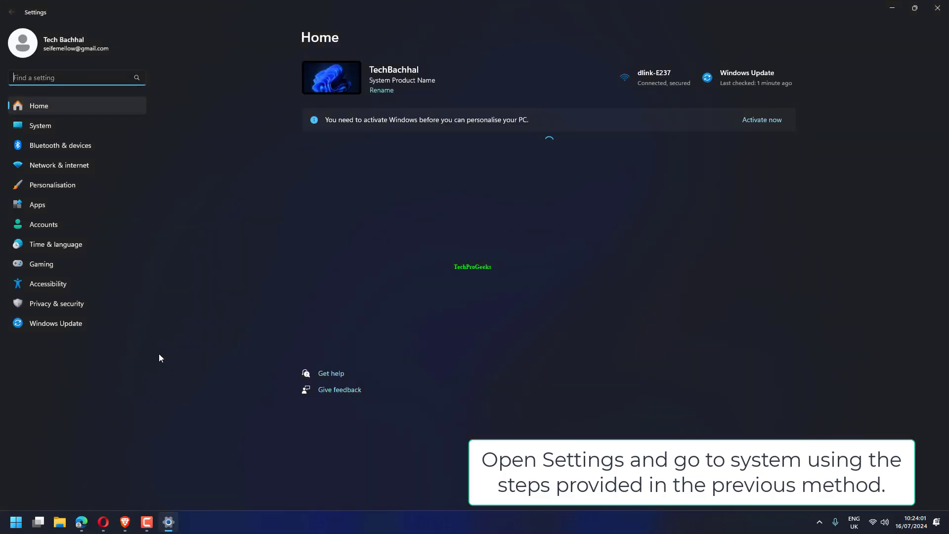
# - Open the Recovery options within the System settings
pyautogui.click(45, 130)
pyautogui.scroll(-5, 471, 271)
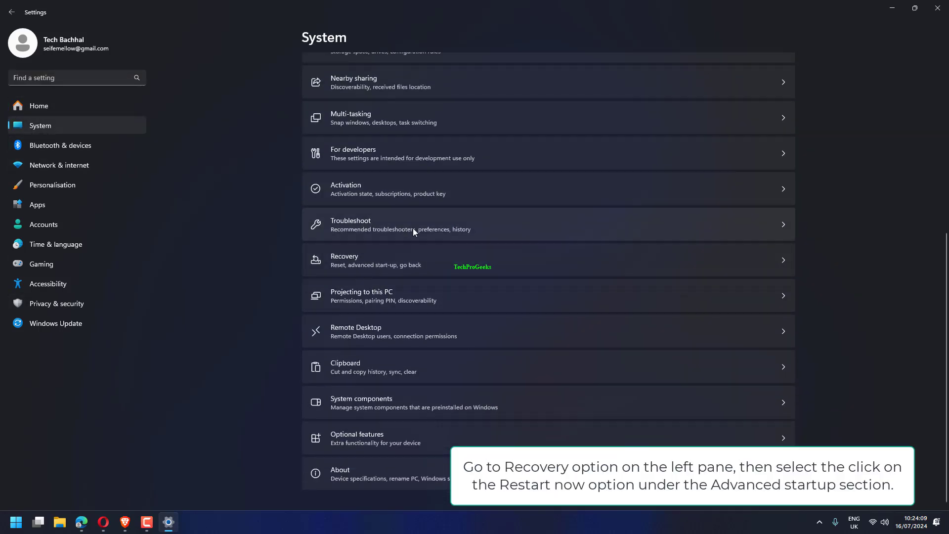
pyautogui.click(460, 258)
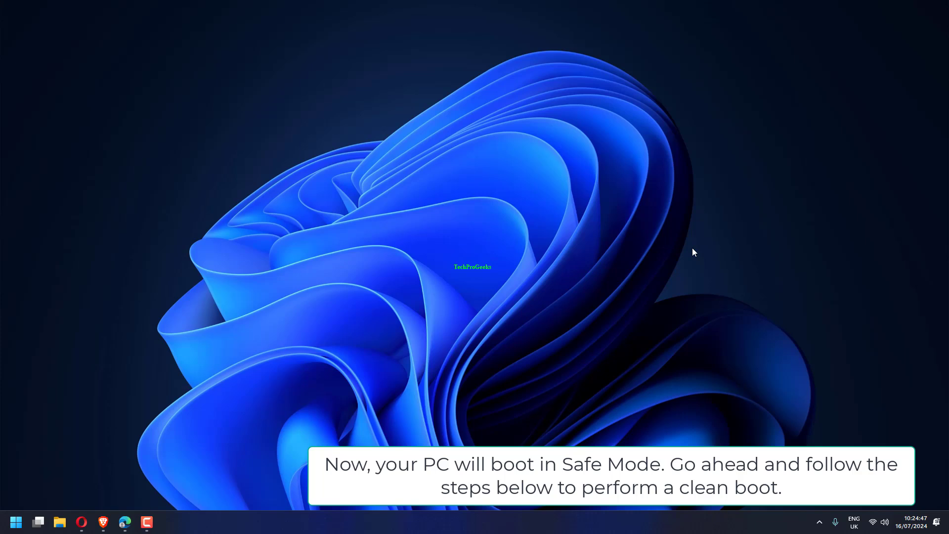
# - Open System Configuration by running msconfig and hide all Microsoft services in its services list
pyautogui.press('super+r')
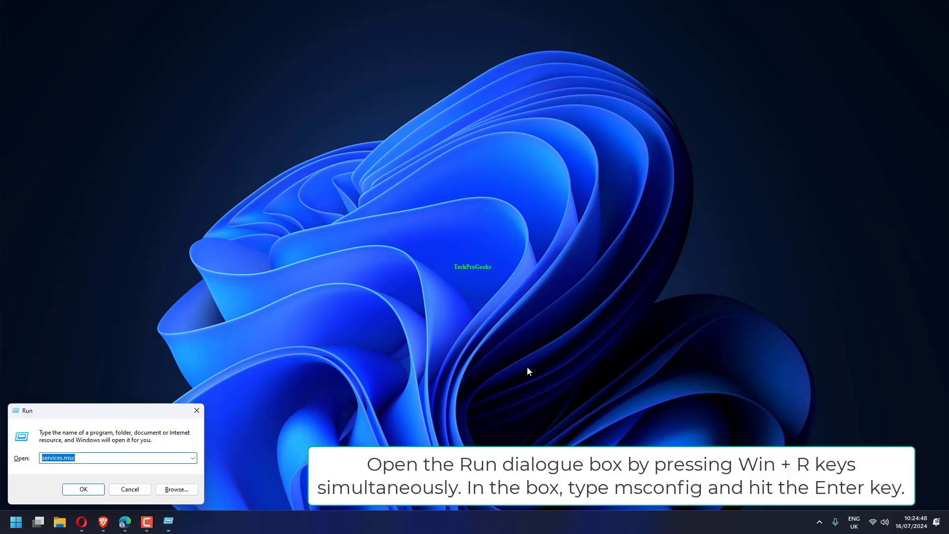
pyautogui.write('msconfig')
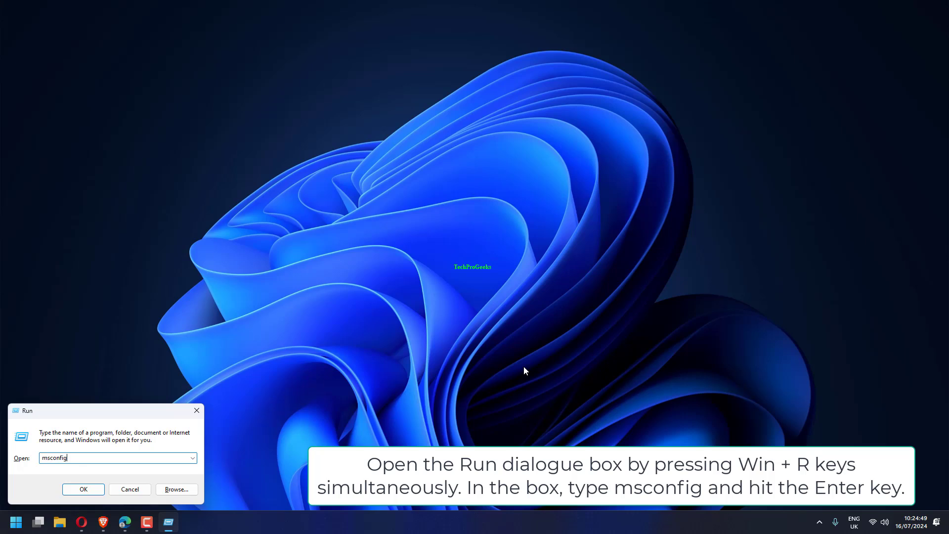
pyautogui.press('Return')
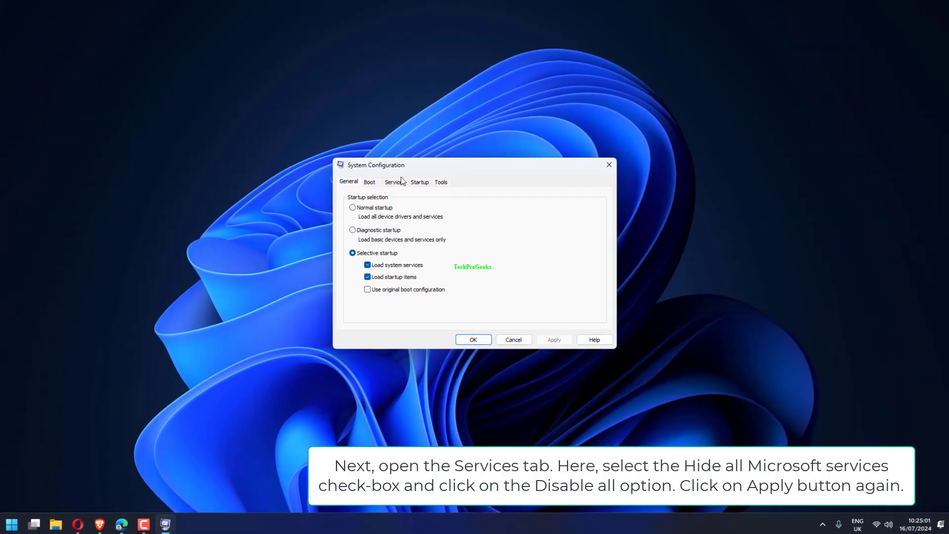
pyautogui.click(398, 181)
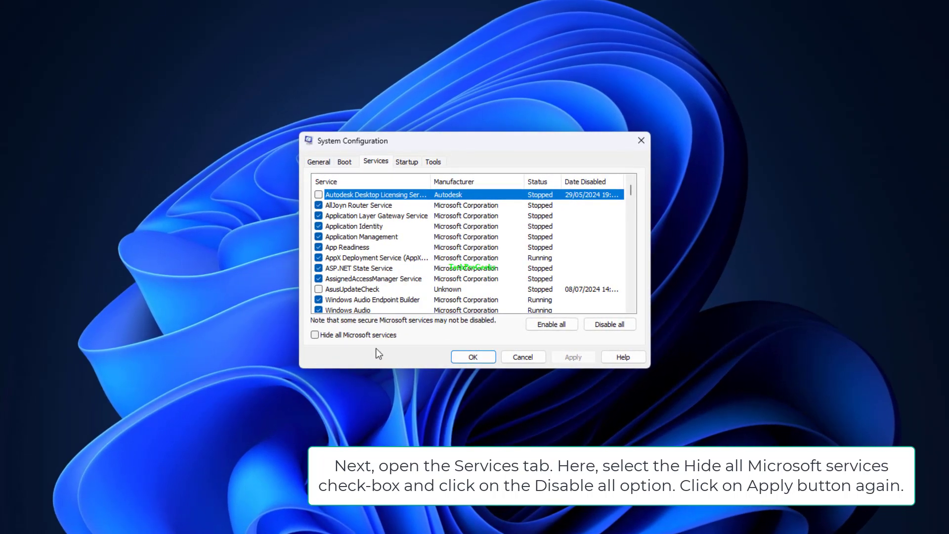
pyautogui.click(362, 340)
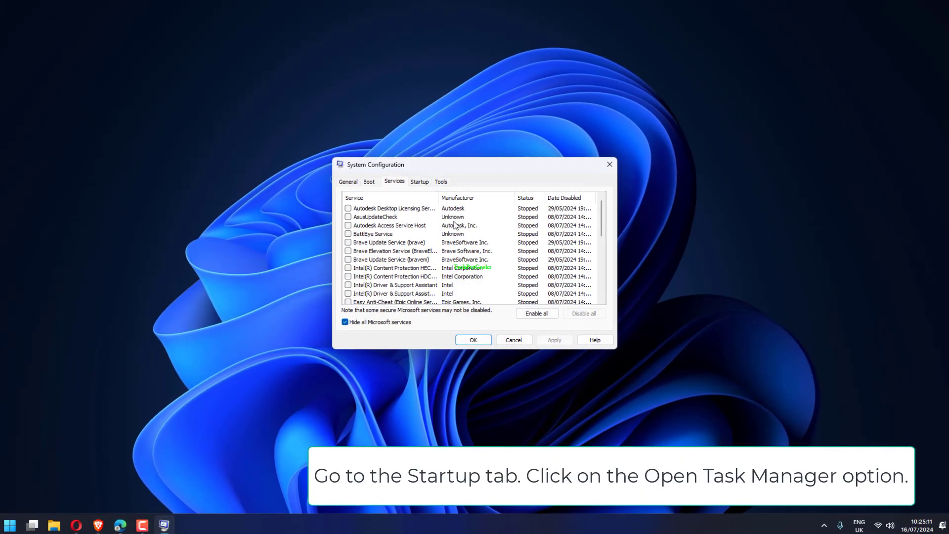
# - Open Task Manager's startup apps list from System Configuration, select opera.exe, and close Task Manager
pyautogui.click(419, 179)
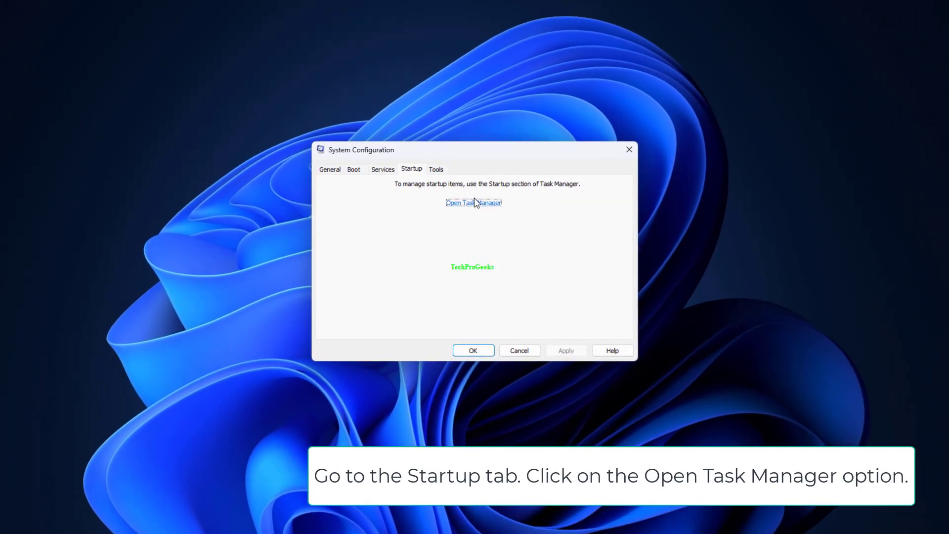
pyautogui.click(473, 201)
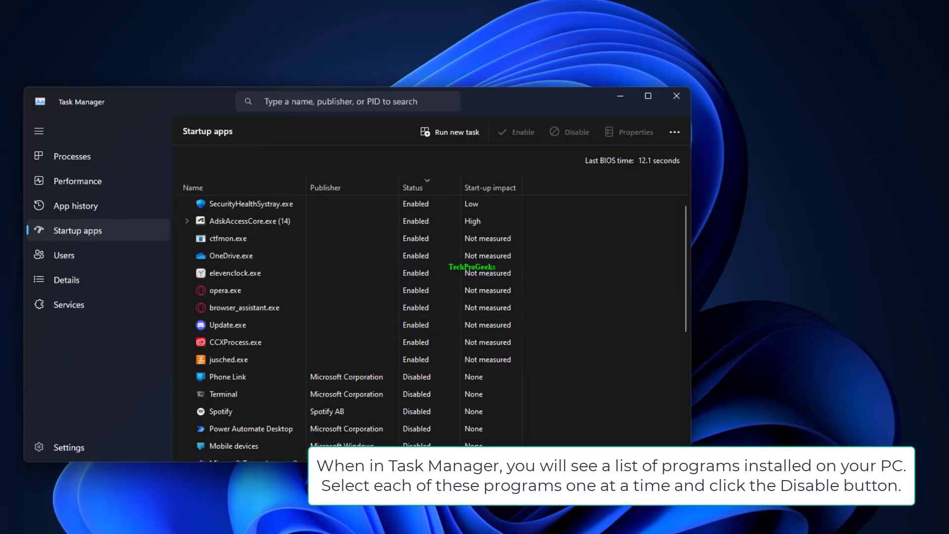
pyautogui.click(334, 290)
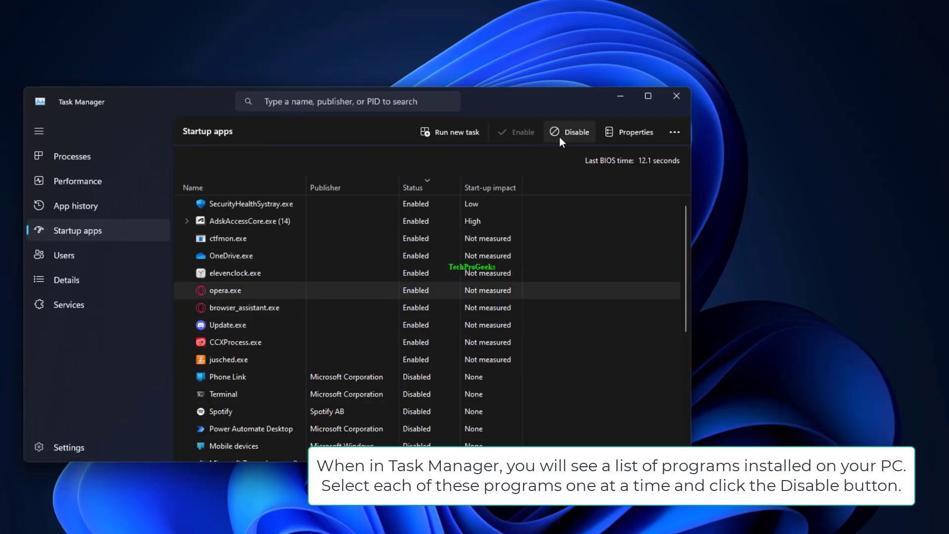
pyautogui.click(675, 97)
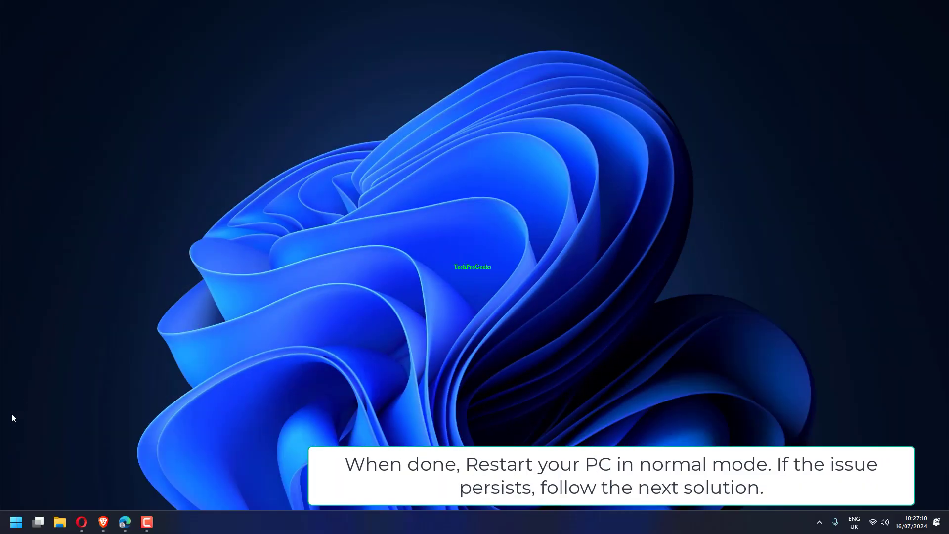
# - Bring up the power options for restarting the PC in normal mode
pyautogui.click(15, 524)
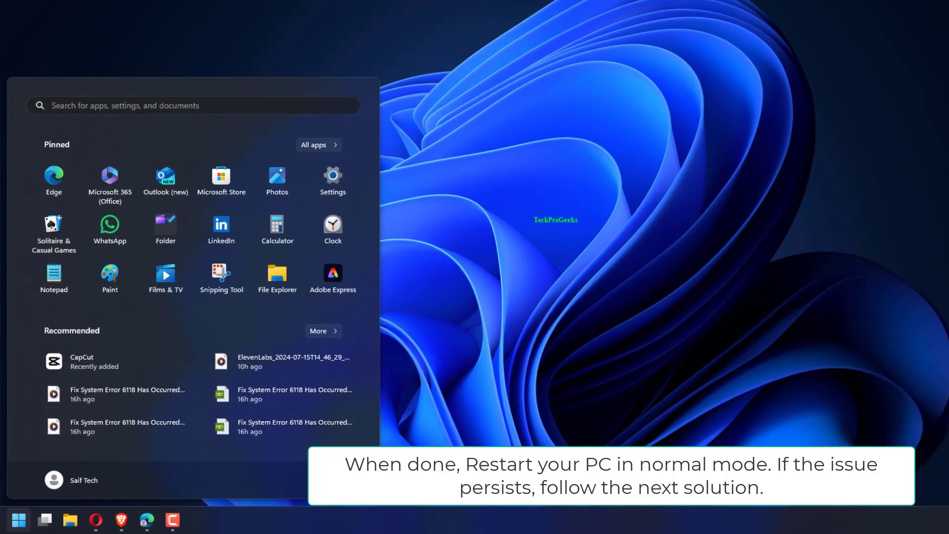
pyautogui.click(298, 509)
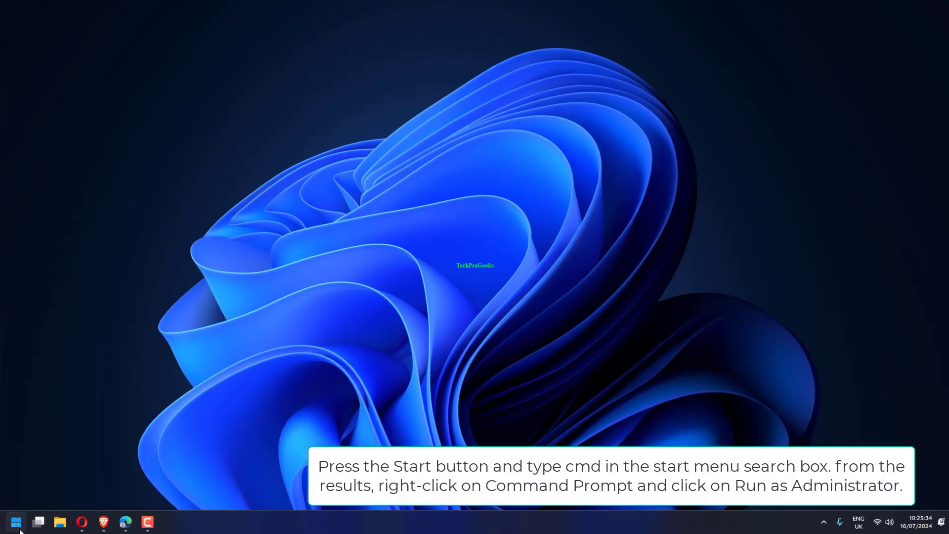
# - Open Command Prompt as administrator and run the system file check command sfc/ scannow
pyautogui.click(19, 526)
pyautogui.write('cmd')
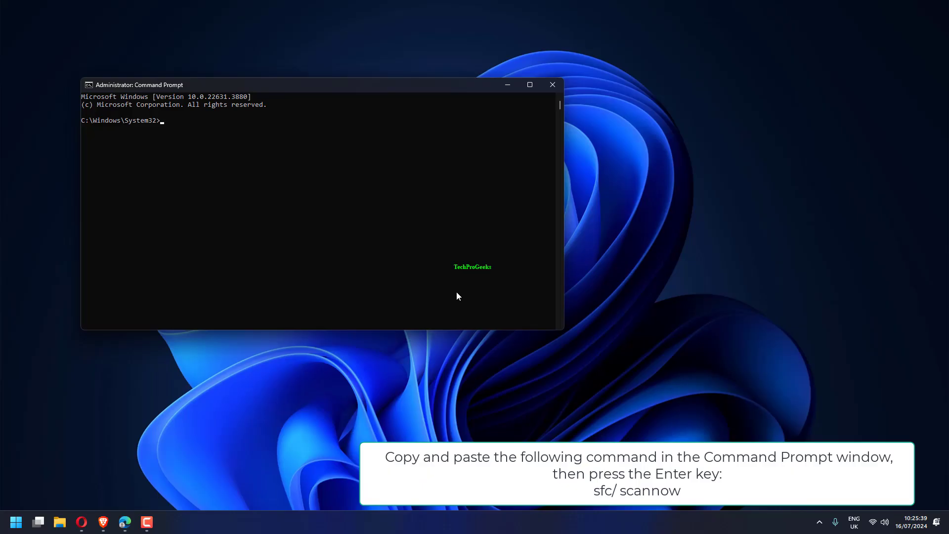
pyautogui.write('sfc/ scannow')
pyautogui.press('Return')
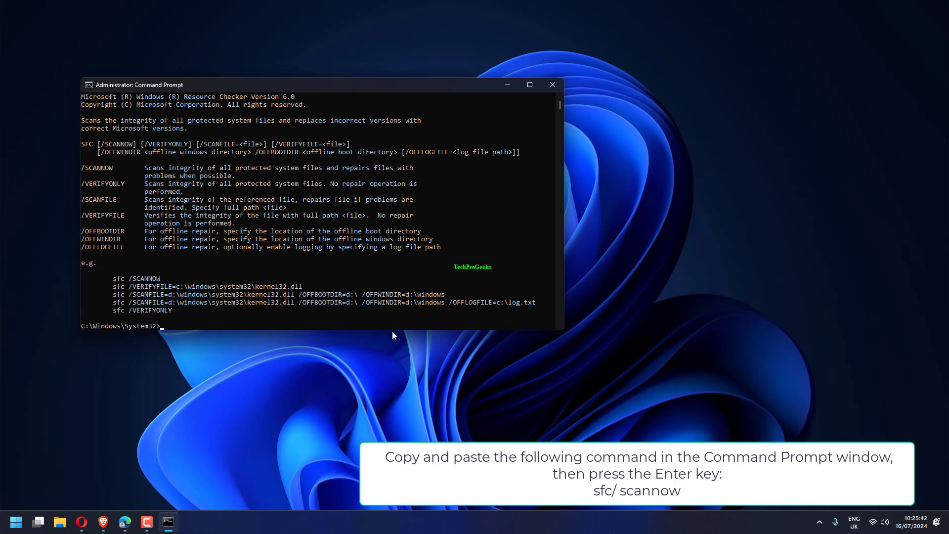
pyautogui.scroll(2, 355, 242)
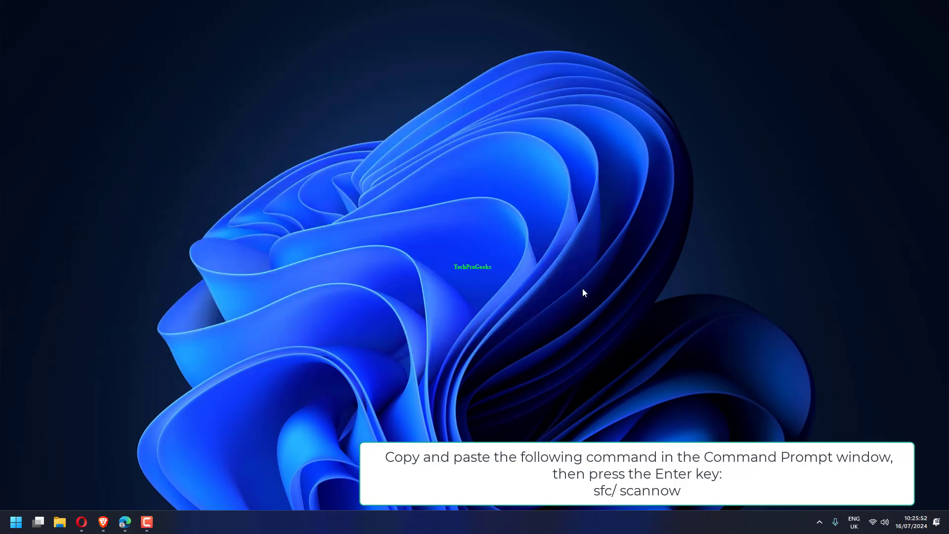
# - Restart the PC
pyautogui.click(15, 524)
pyautogui.click(284, 491)
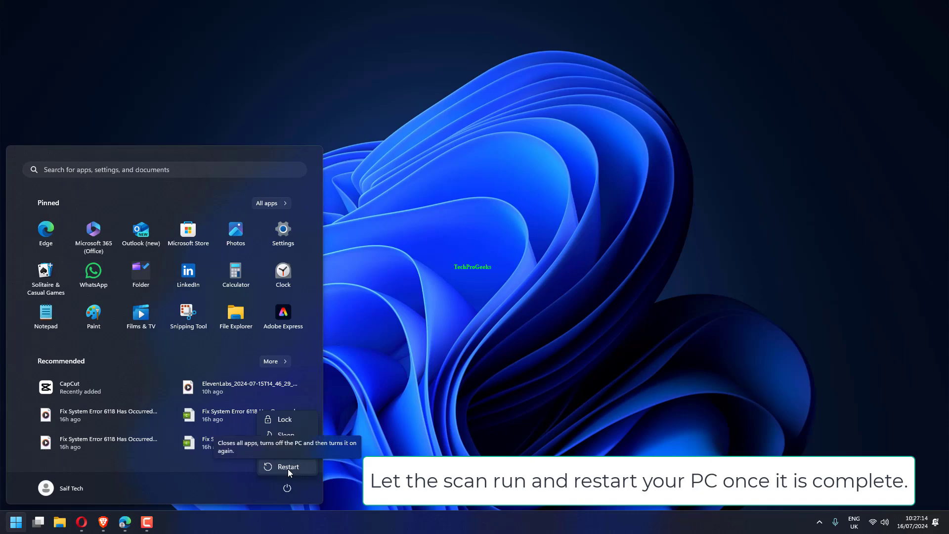
pyautogui.click(288, 467)
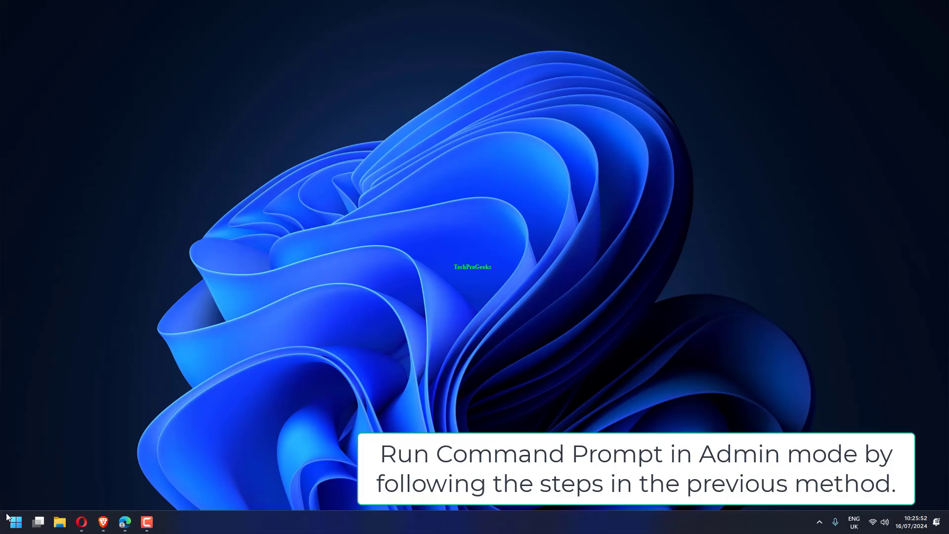
# - Open Command Prompt as administrator and run the image repair command DISM /Online /Cleanup-Image /RestoreHealth
pyautogui.click(19, 524)
pyautogui.write('cmd')
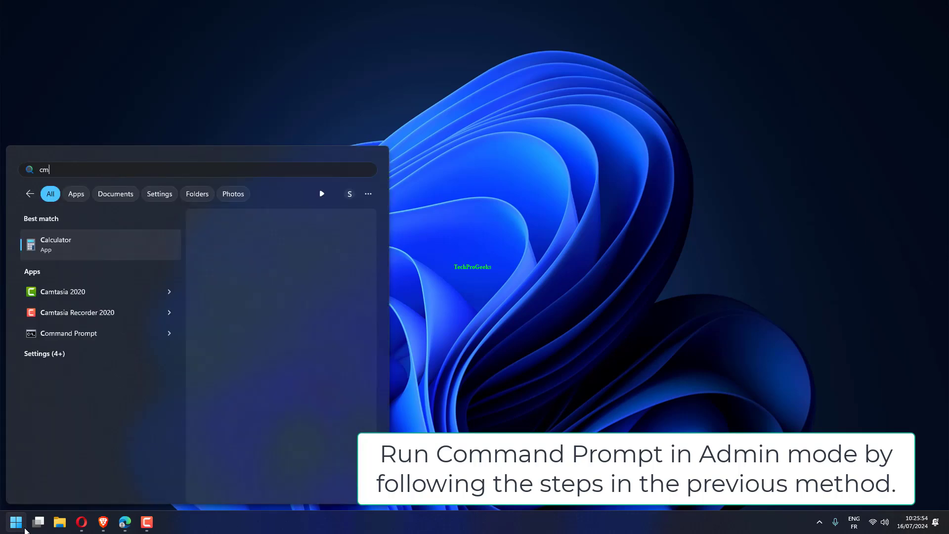
pyautogui.rightClick(178, 250)
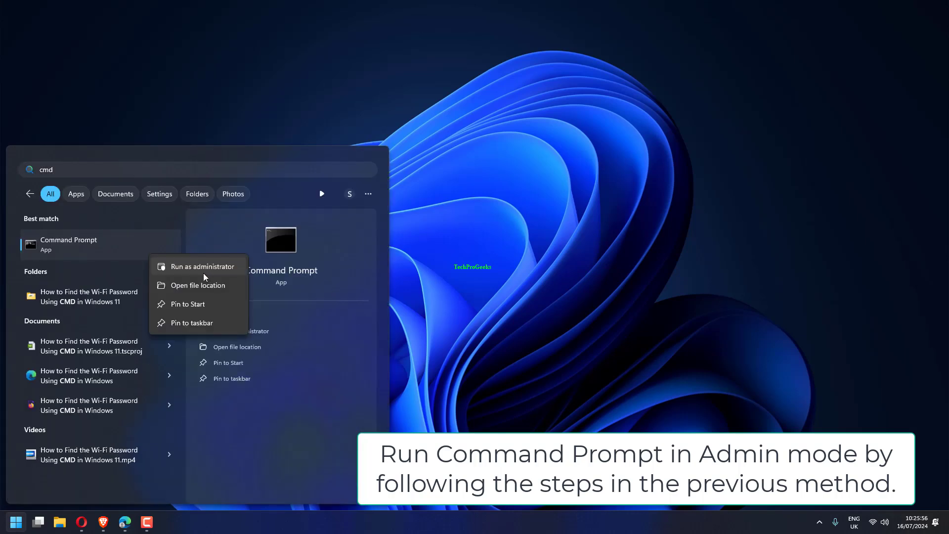
pyautogui.click(198, 269)
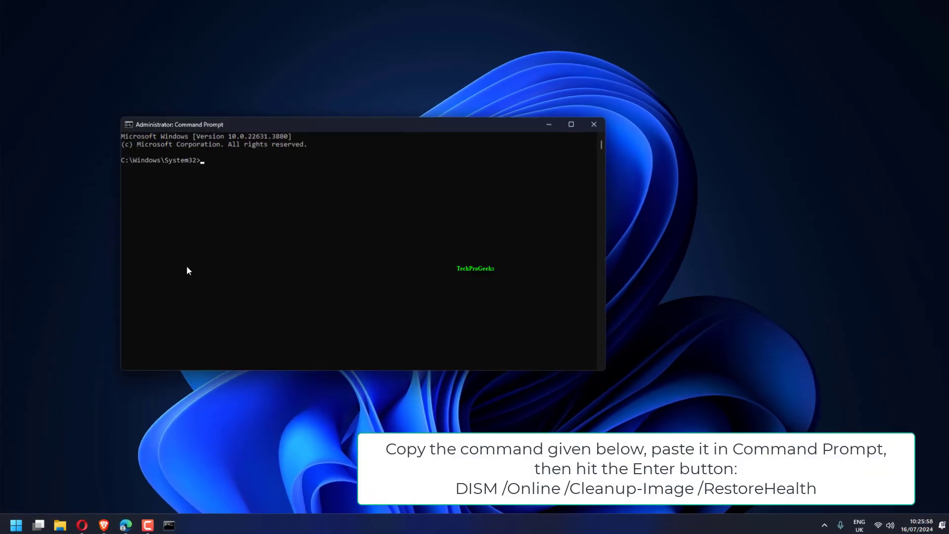
pyautogui.write('DISM /Online /Cleanup-Image /RestoreHealth')
pyautogui.press('Return')
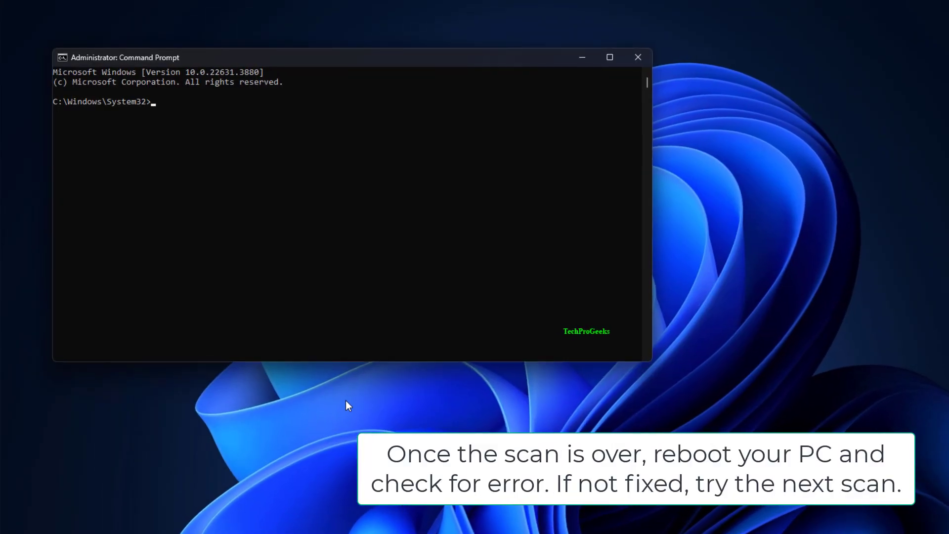
pyautogui.write('dism /online /cleanup-image /restorehealth')
pyautogui.press('Return')
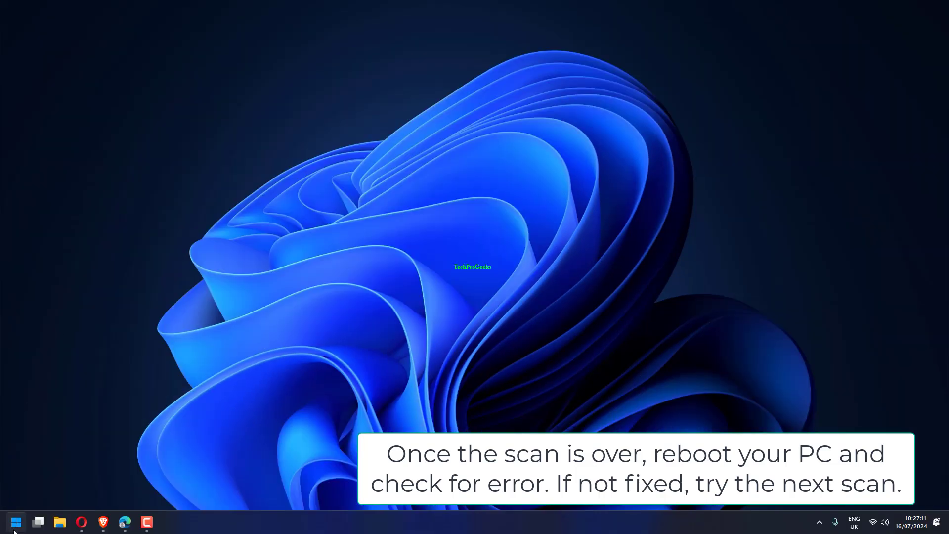
# - Restart the PC once the DISM scan is over
pyautogui.click(14, 529)
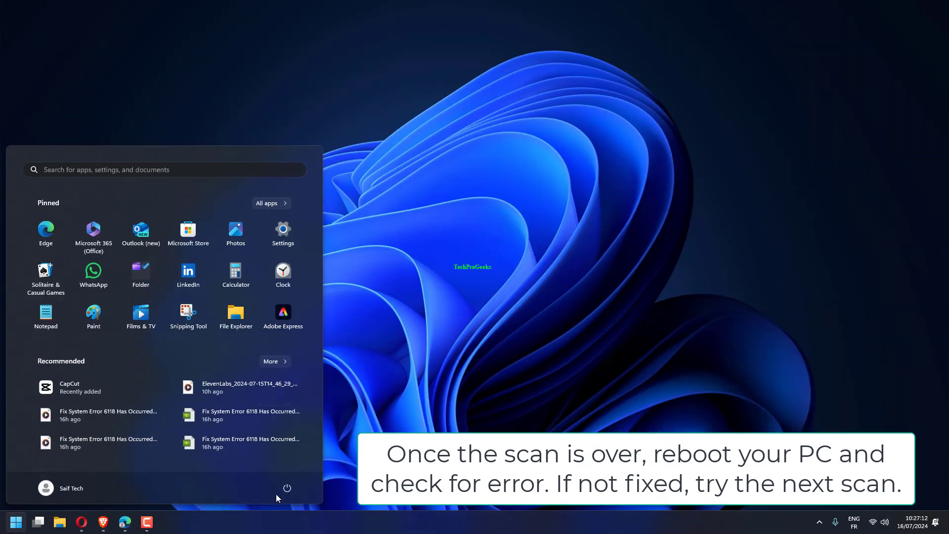
pyautogui.click(284, 490)
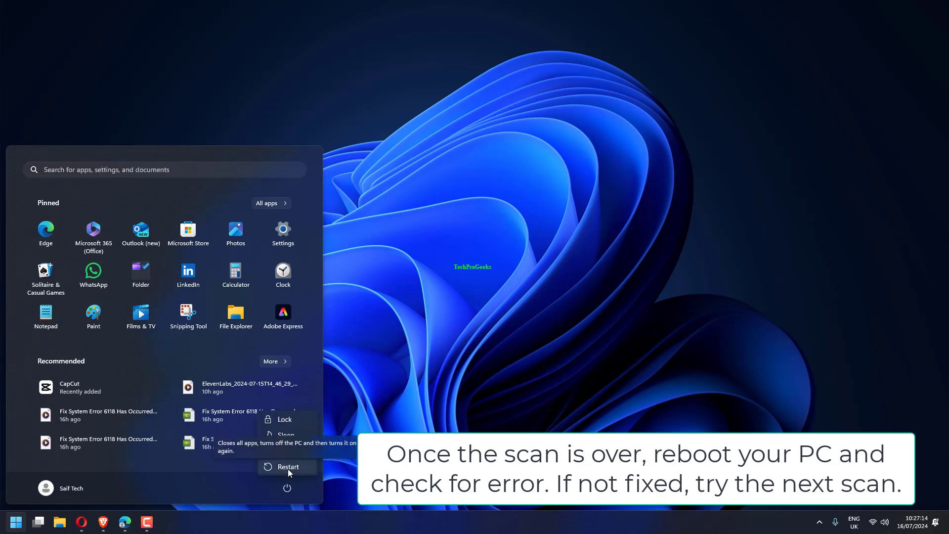
pyautogui.click(288, 467)
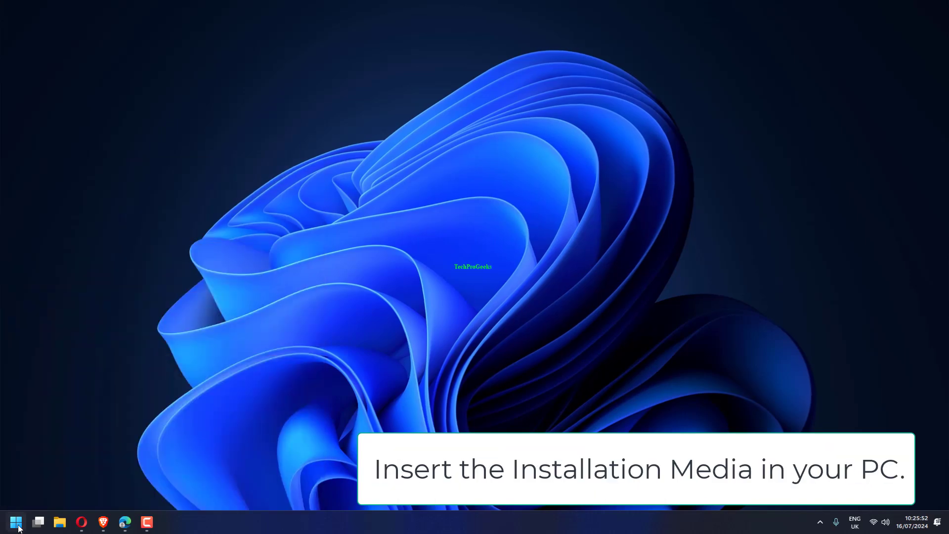
# - Open Command Prompt as administrator and run DISM /Online /Cleanup-Image /RestoreHealth /source:WIM:X:SourcesInstall.wim:1 /LimitAccess, with X replaced by the installation media's drive
pyautogui.click(17, 525)
pyautogui.write('cmd')
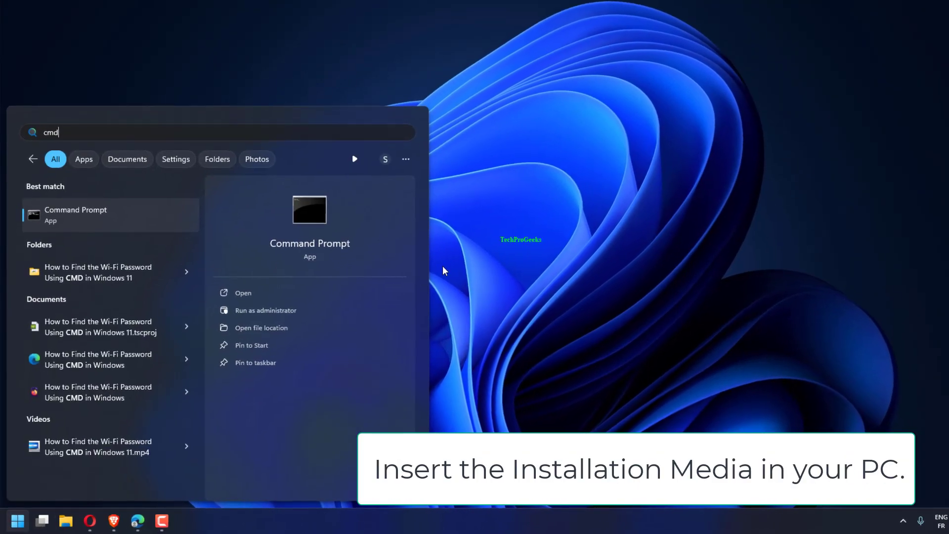
pyautogui.rightClick(165, 224)
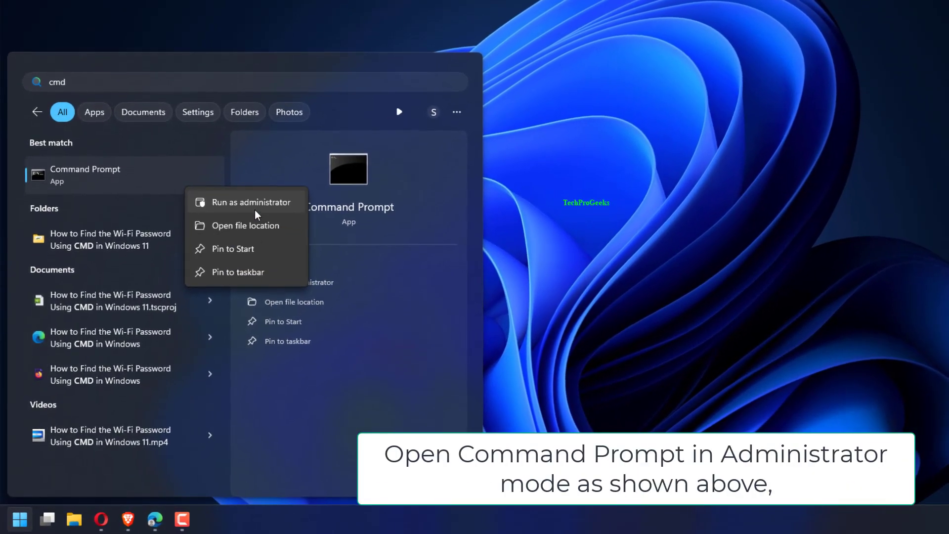
pyautogui.click(241, 200)
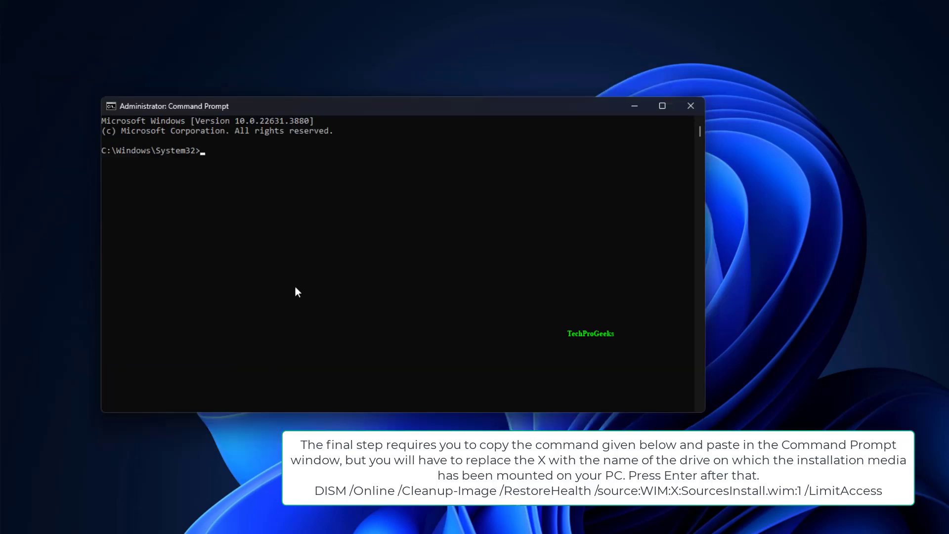
pyautogui.write('DISM /Online /Cleanup-Image /RestoreHealth /source:WIM:X:SourcesInstall.wim:1 /LimitAccess')
pyautogui.press('Return')
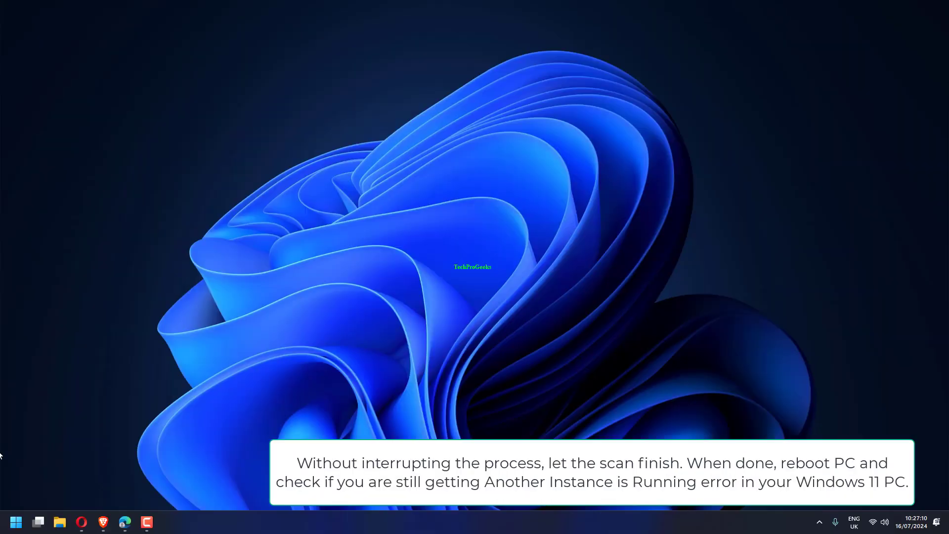
# - Bring up the power options for restarting the PC after the DISM scan from installation media
pyautogui.click(15, 527)
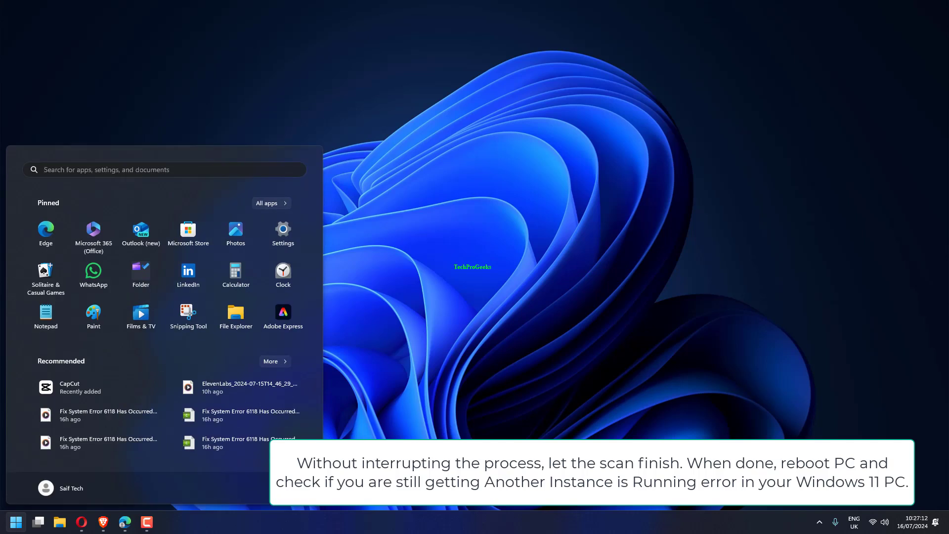
pyautogui.click(284, 488)
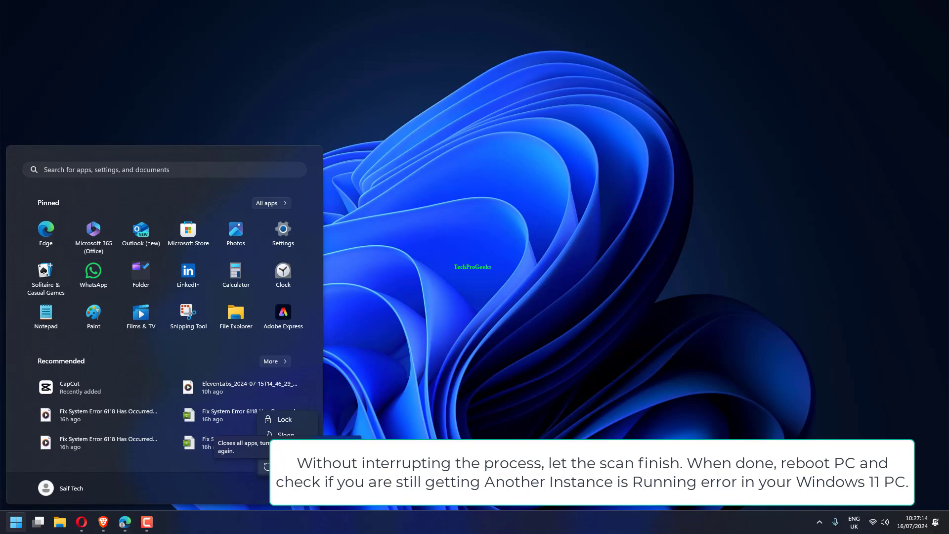
pyautogui.click(470, 290)
pyautogui.click(470, 290)
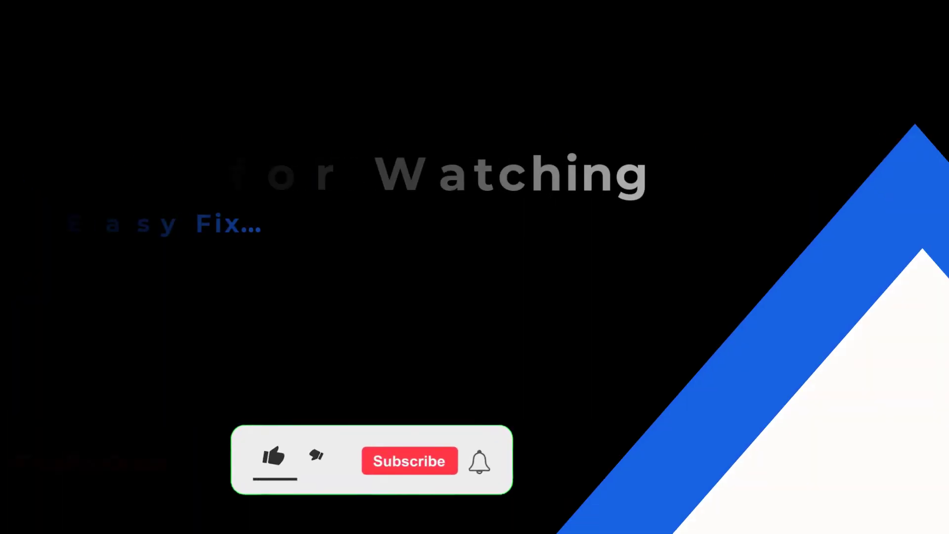